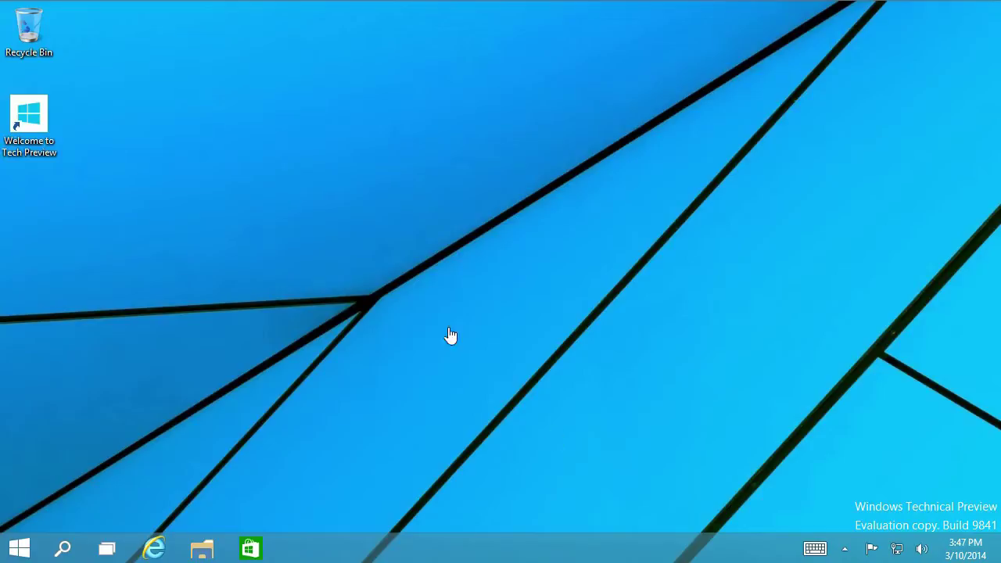
Open a File Explorer window and move it closer to the middle of the desktop.
left_click(398, 277)
left_click(202, 550)
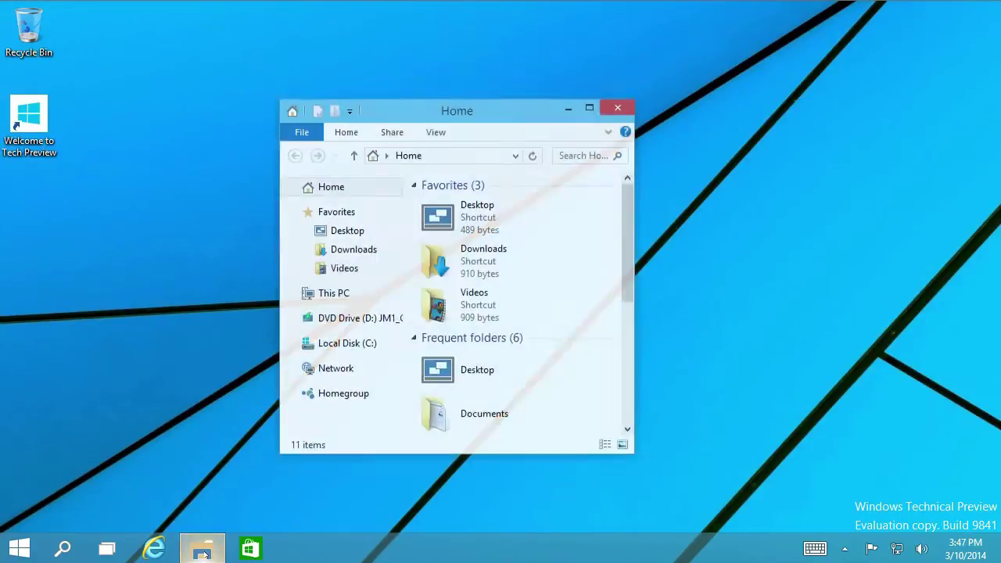
left_click_drag(492, 120, 542, 171)
Cycle the Home window through its maximized, restored and minimized states.
left_click(648, 166)
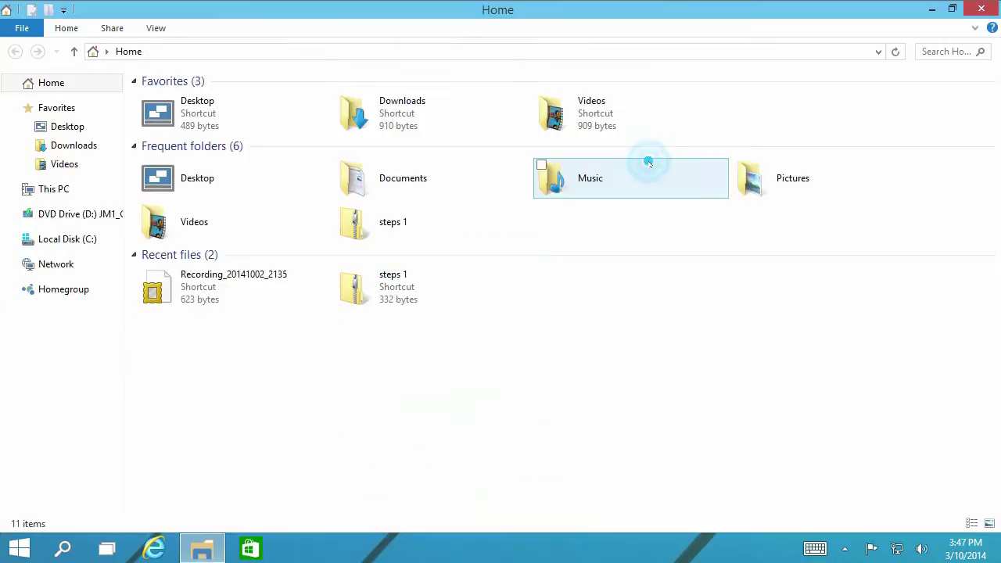
left_click(936, 7)
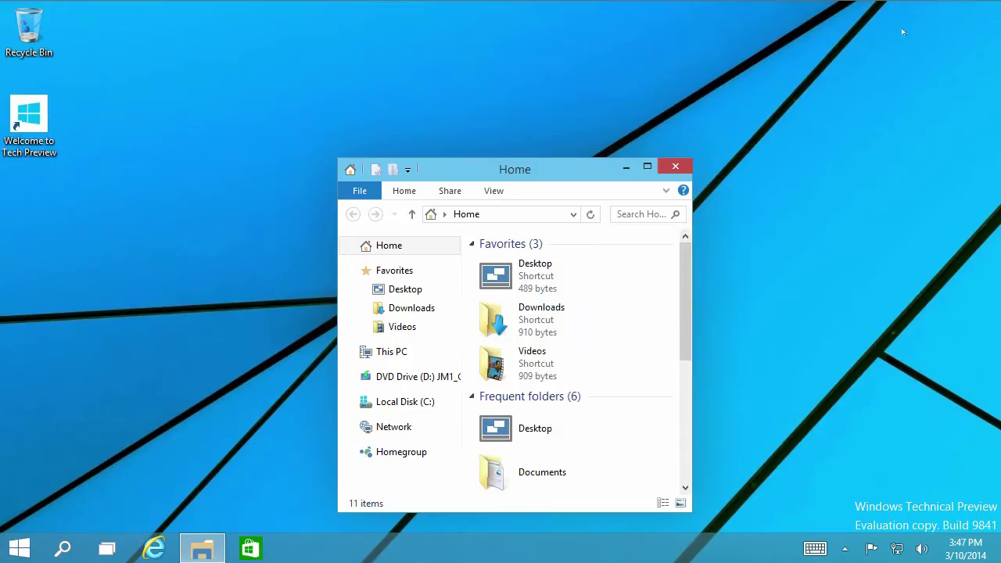
left_click(626, 166)
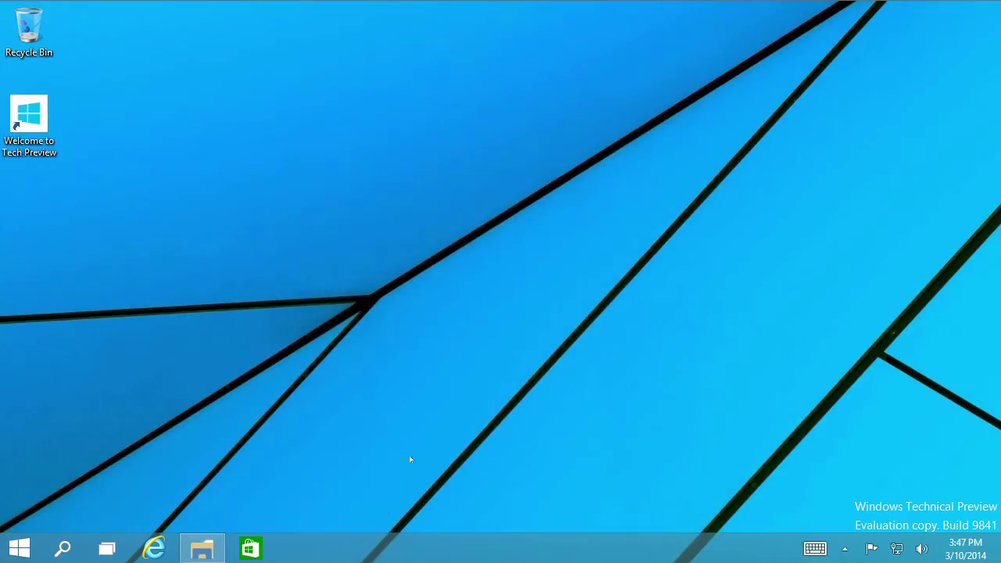
Bring back the minimized Home window and snap it to the left half and the right half of the desktop before releasing it.
left_click(204, 552)
left_click_drag(507, 169, 4, 85)
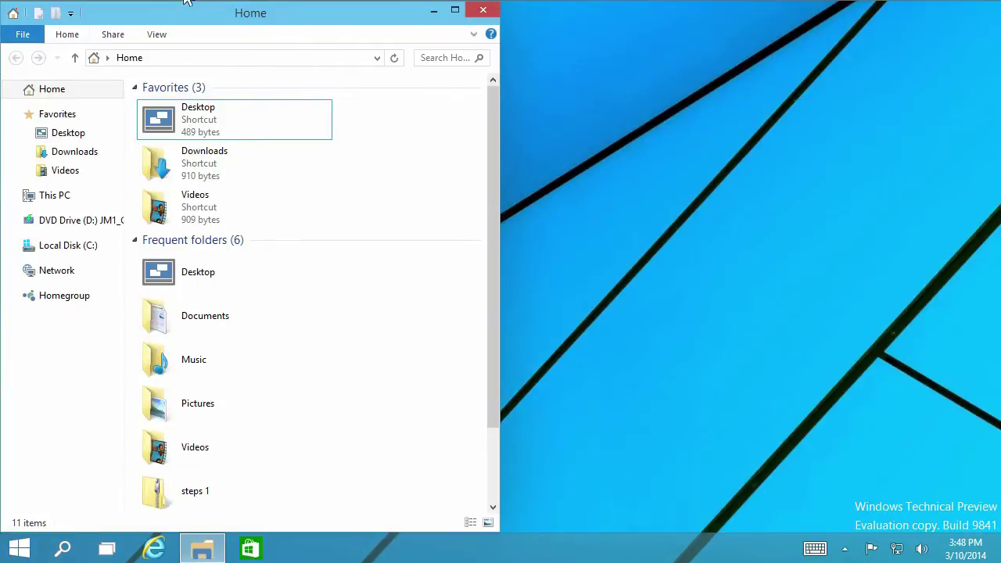
left_click_drag(180, 12, 1000, 45)
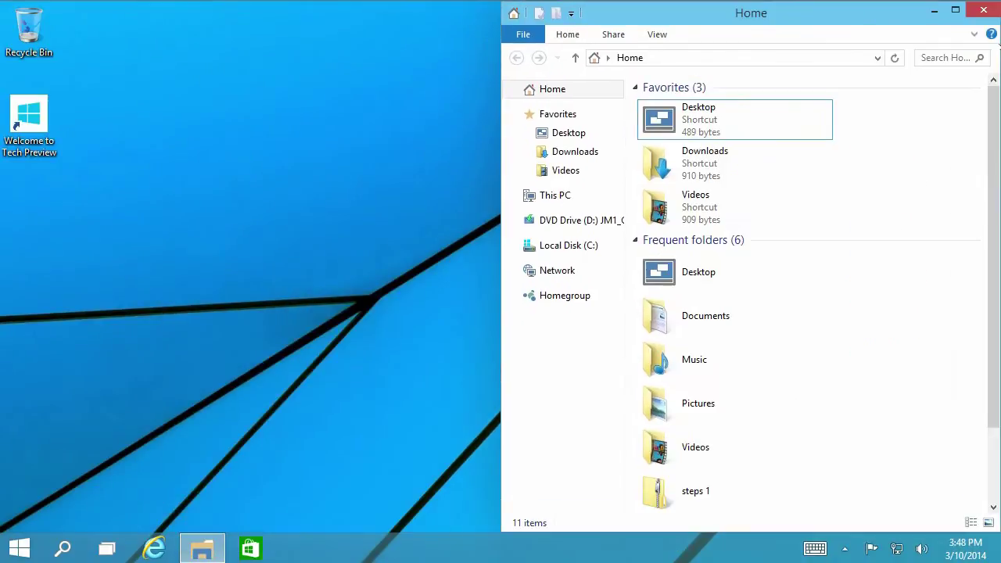
left_click_drag(884, 12, 626, 45)
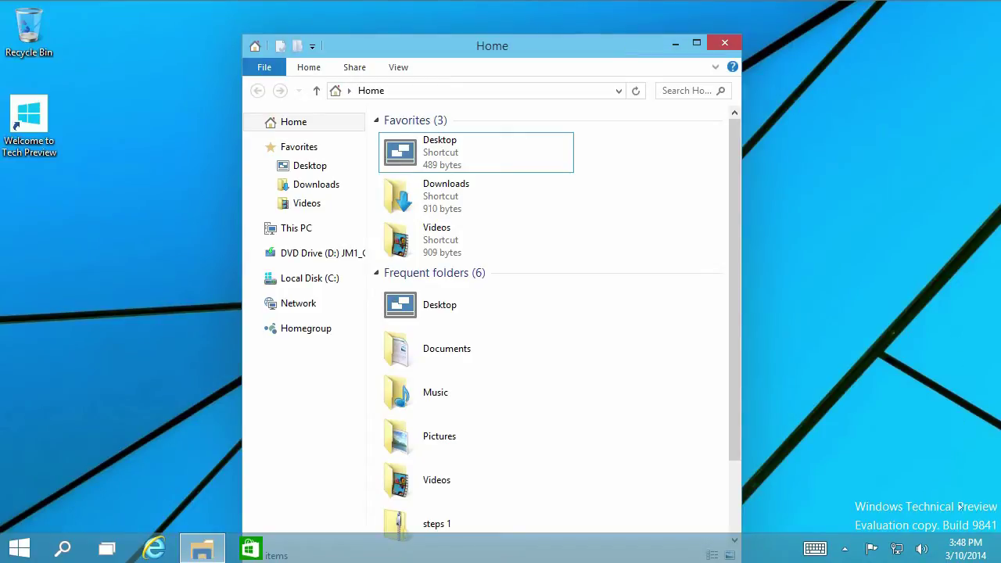
Snap the Home window into the upper-left, upper-right, lower-right and lower-left corner quadrants, and release it over the desktop.
left_click_drag(567, 47, 4, 7)
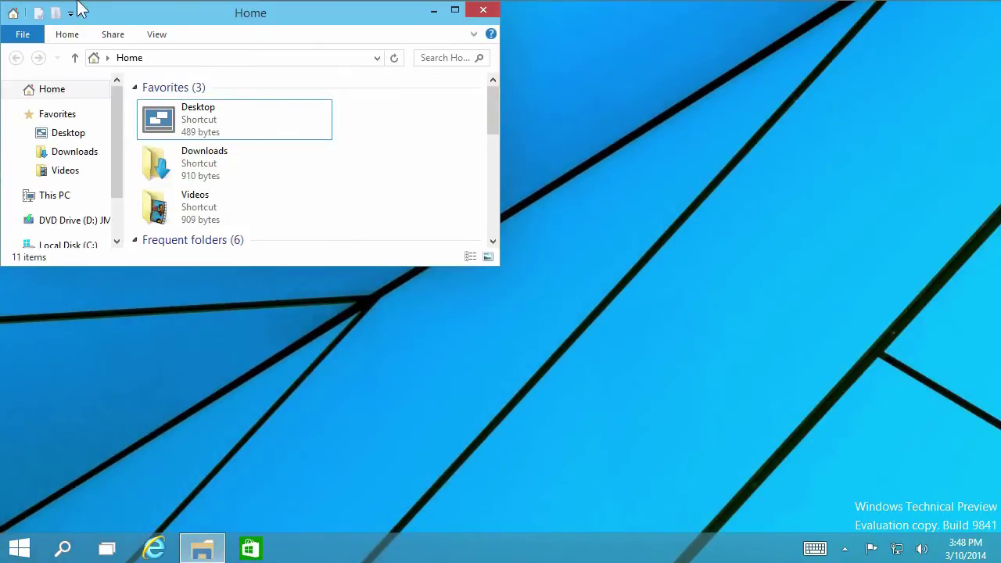
left_click_drag(111, 19, 995, 7)
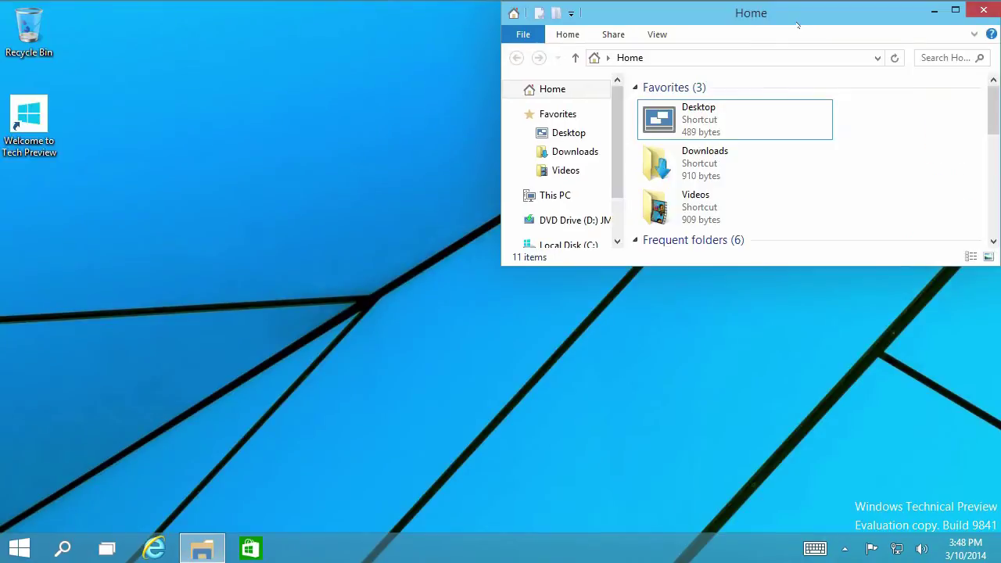
left_click_drag(798, 22, 1000, 539)
left_click_drag(855, 280, 2, 528)
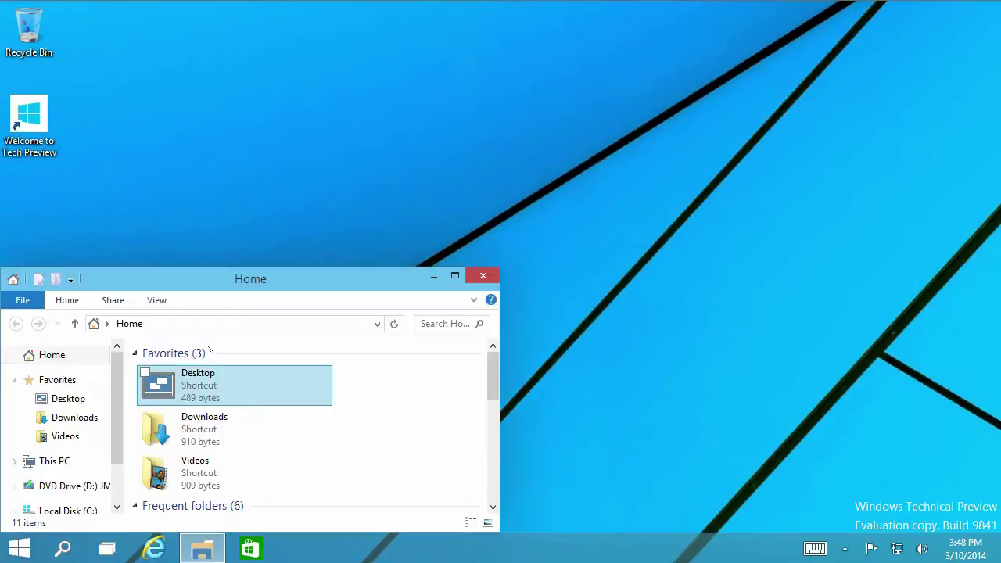
left_click_drag(223, 277, 496, 139)
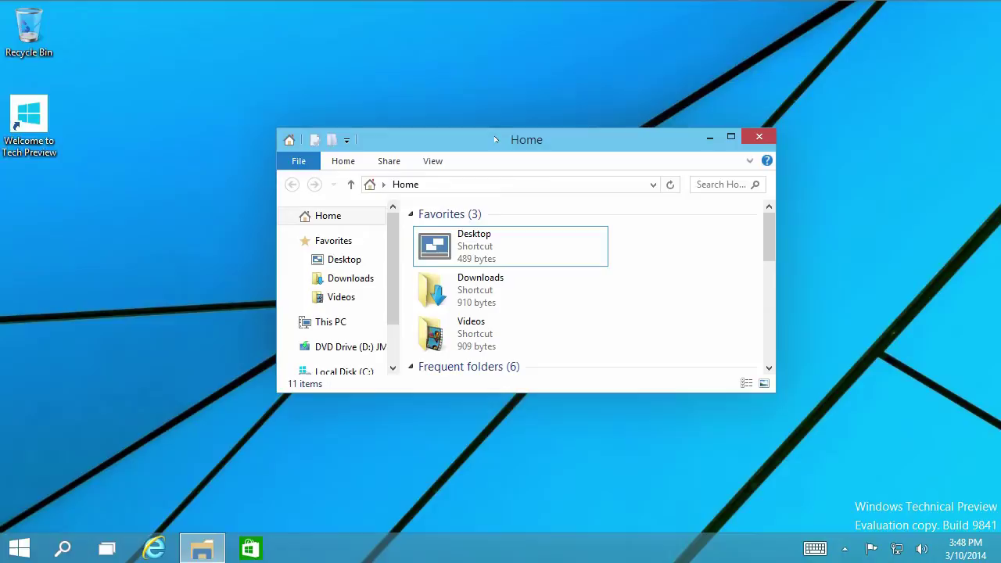
Maximize the Home window, and snap it to the top half and the bottom half of the desktop.
left_click_drag(487, 139, 473, 6)
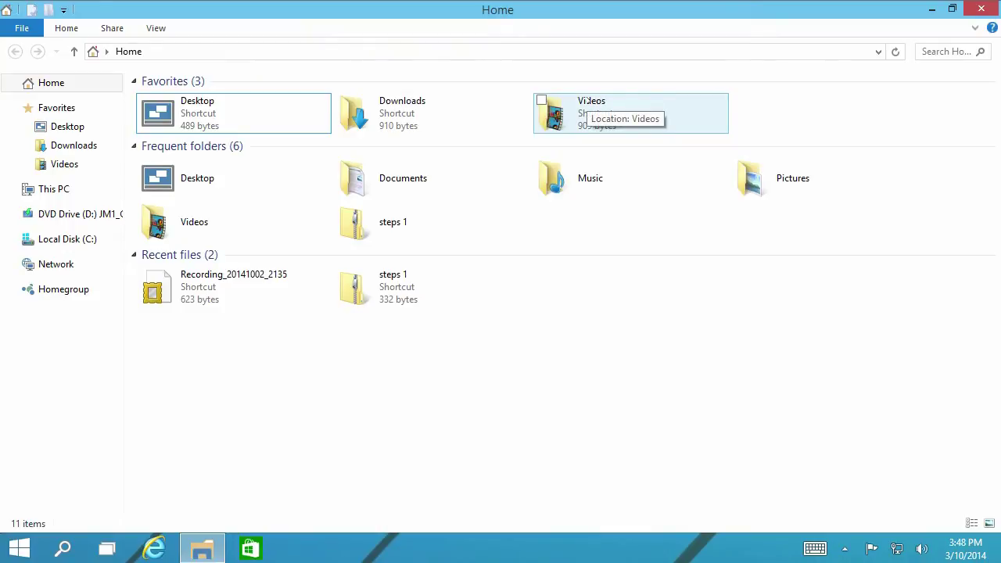
key("super+Down")
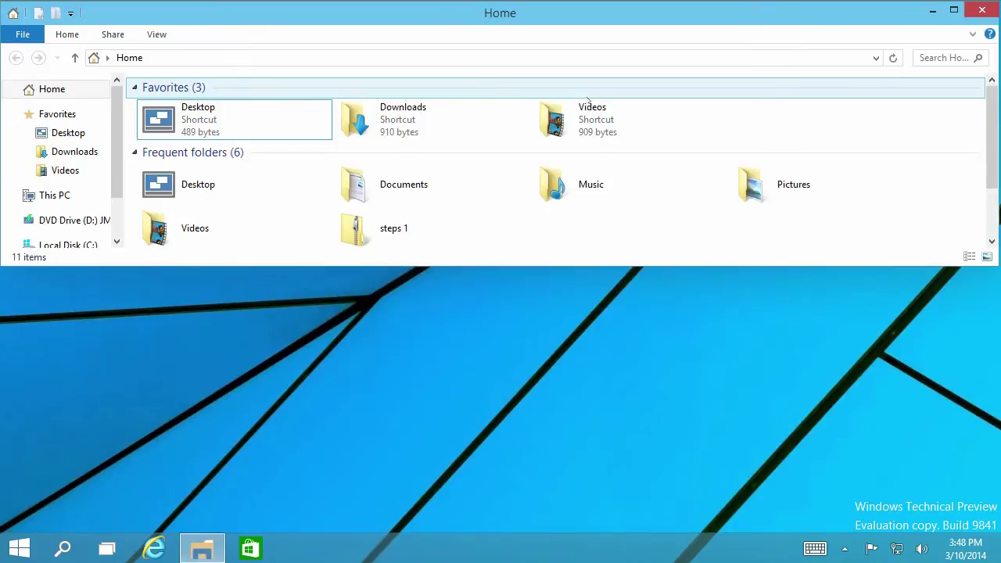
key("super+Down")
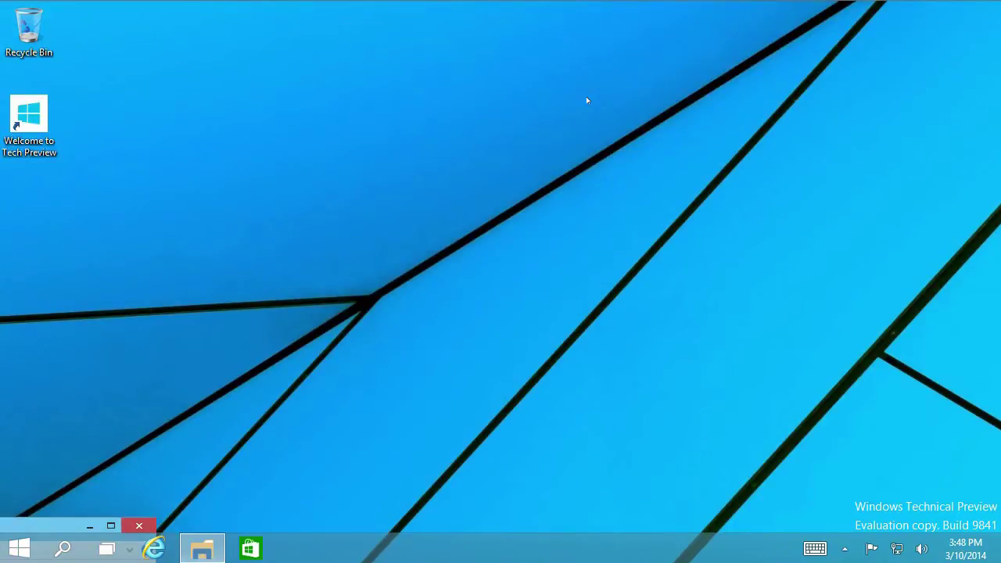
key("super+Up")
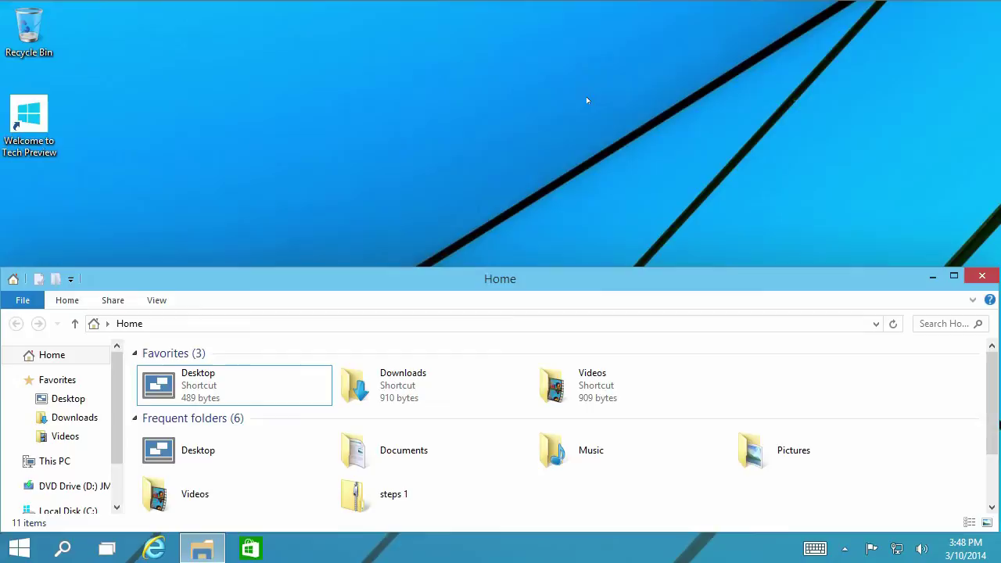
Move the snapped Home window into the bottom-left quadrant and across to the bottom-right quadrant.
key("super+Left")
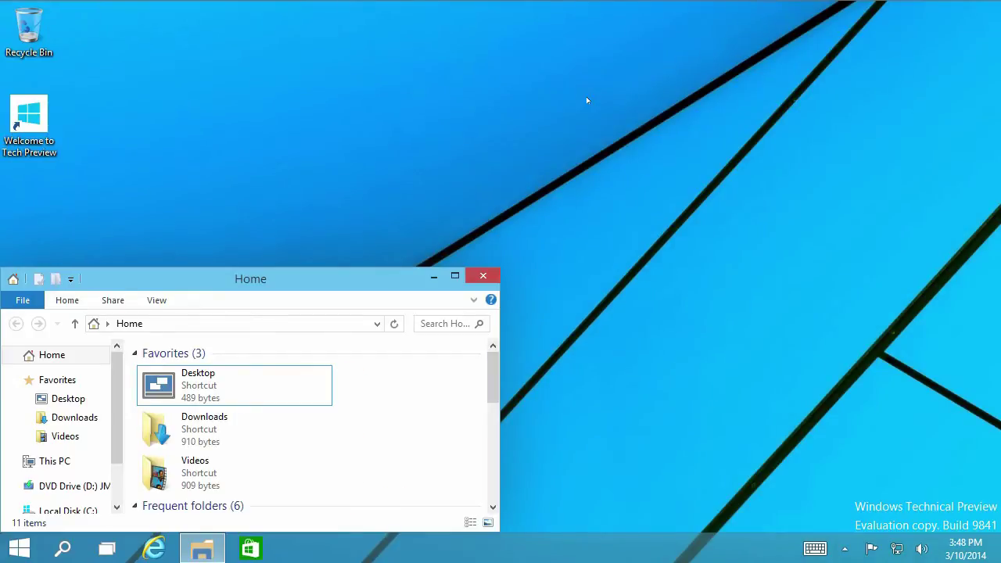
key("super+Right")
key("super+Right")
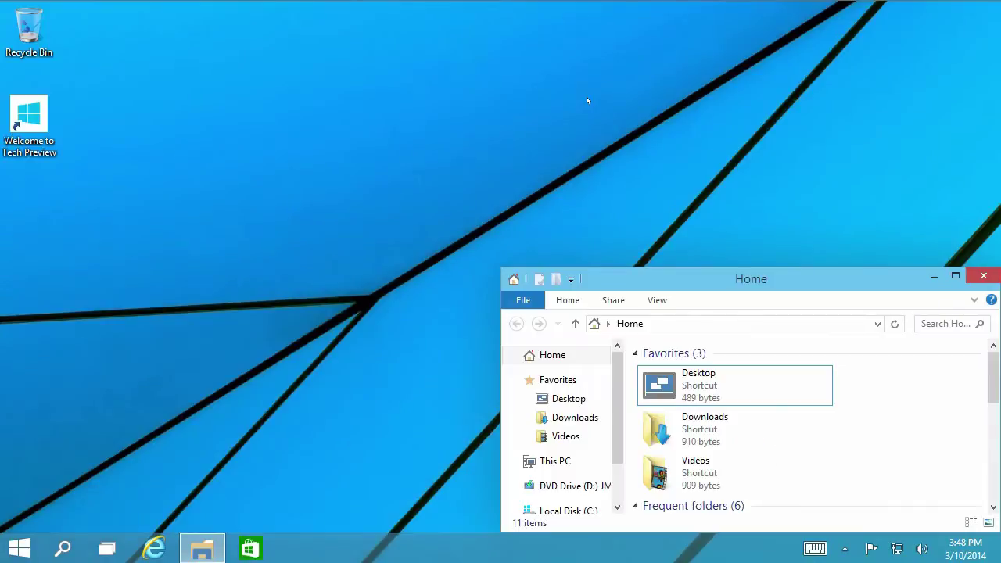
Snap the Home window back and forth between the right and left halves of the desktop, ending on the left half.
key("super+Up")
key("super+Left")
key("super+Right")
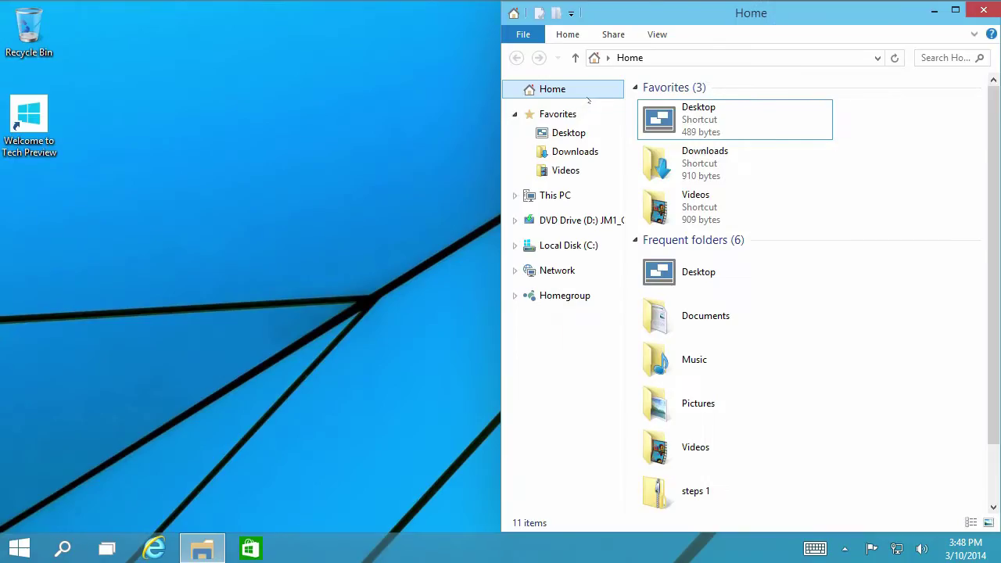
key("super+Left")
key("super+Right")
key("super+Left")
key("super+Right")
key("super+Left")
key("super+Up")
key("super+Down")
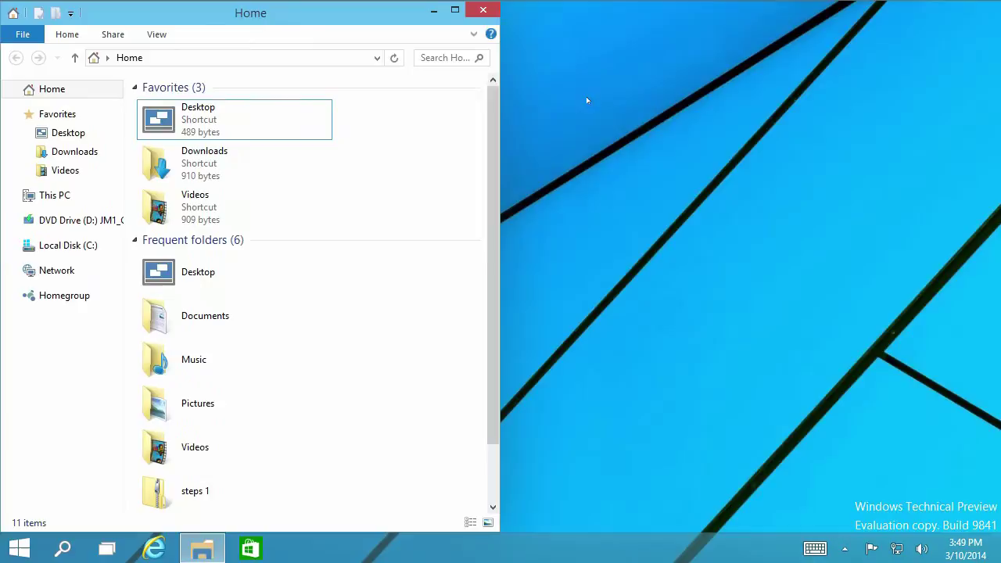
Snap the Home window to the full-width top half, and then into the top-right quadrant.
key("super+Up")
key("super+Right")
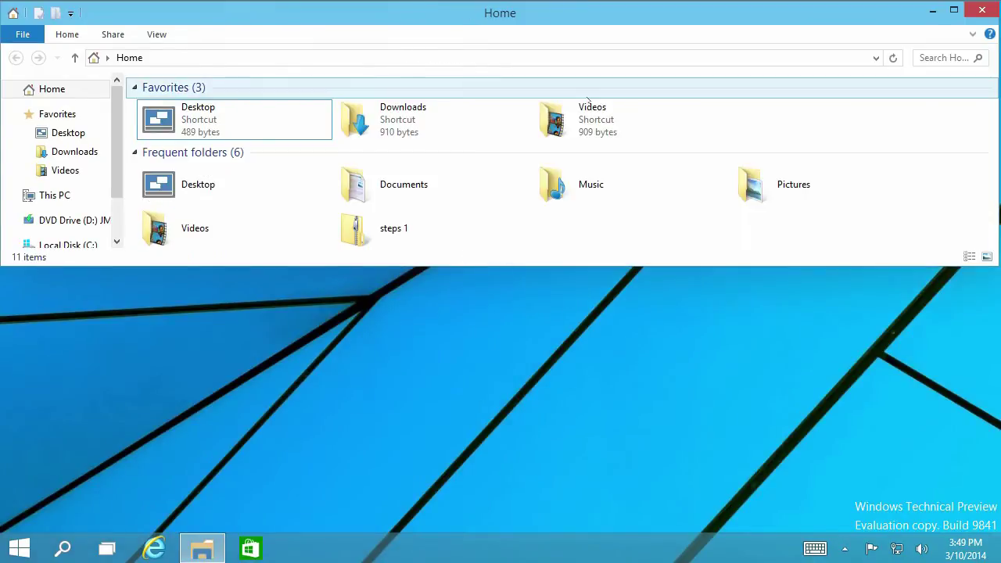
key("super+Right")
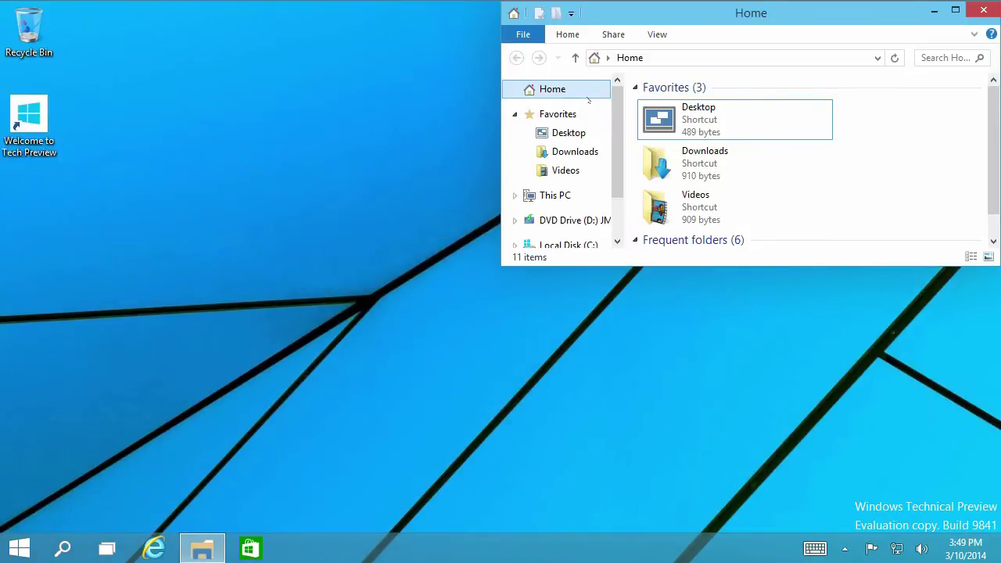
Snap the Home window into the bottom-right quadrant and continue cycling it through the neighbouring snap positions.
key("super+Down")
key("super+Down")
key("super+Left")
key("super+Right")
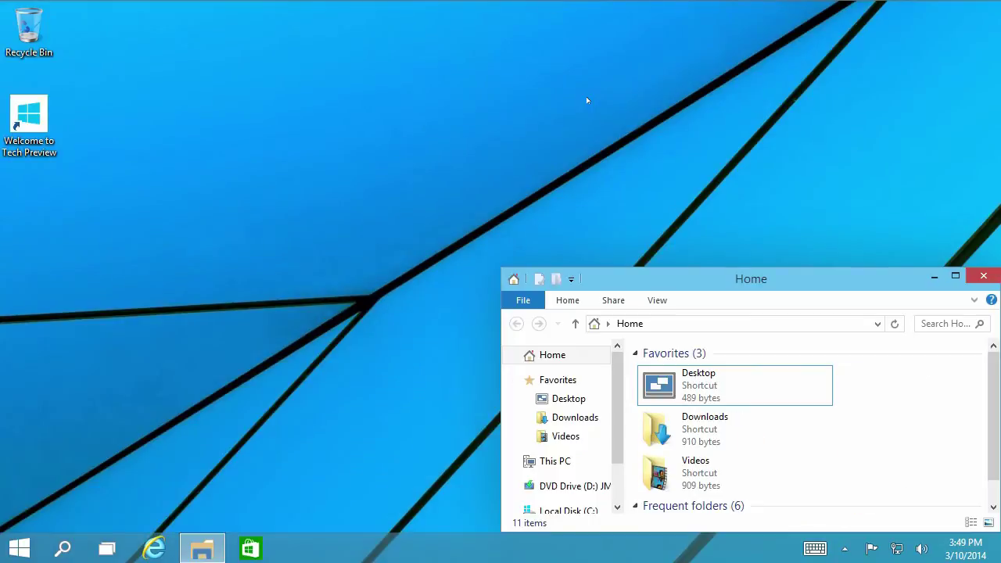
key("super+Up")
key("super+Left")
key("super+Right")
key("super+Down")
key("super+Up")
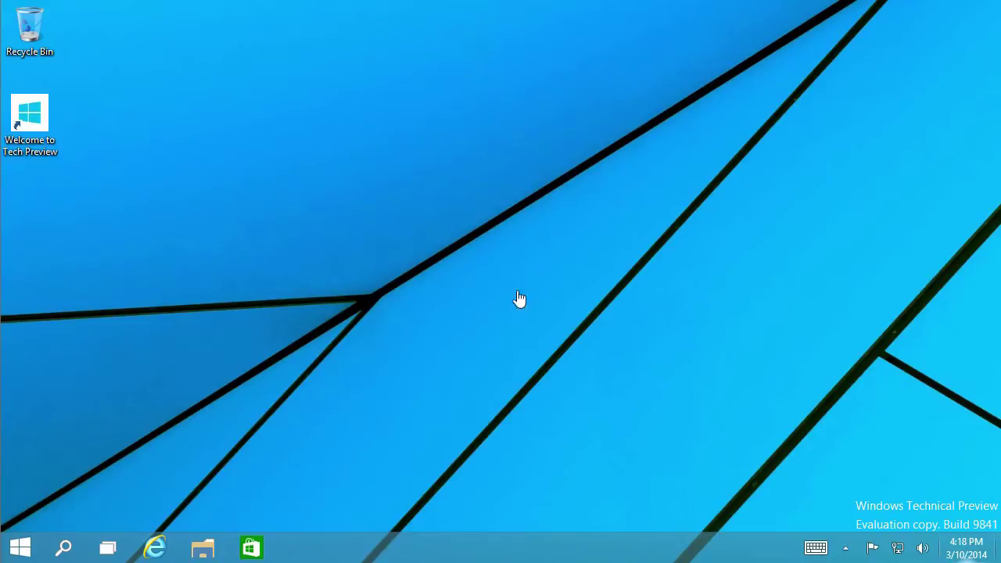
Open File Explorer, Internet Explorer and Paint so that three windows are on the desktop.
left_click(205, 549)
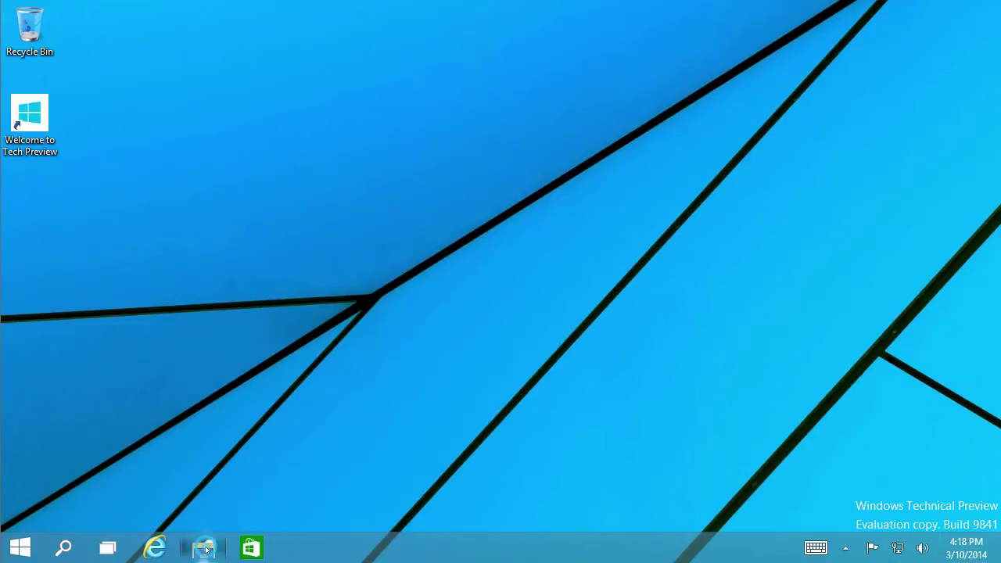
left_click(158, 548)
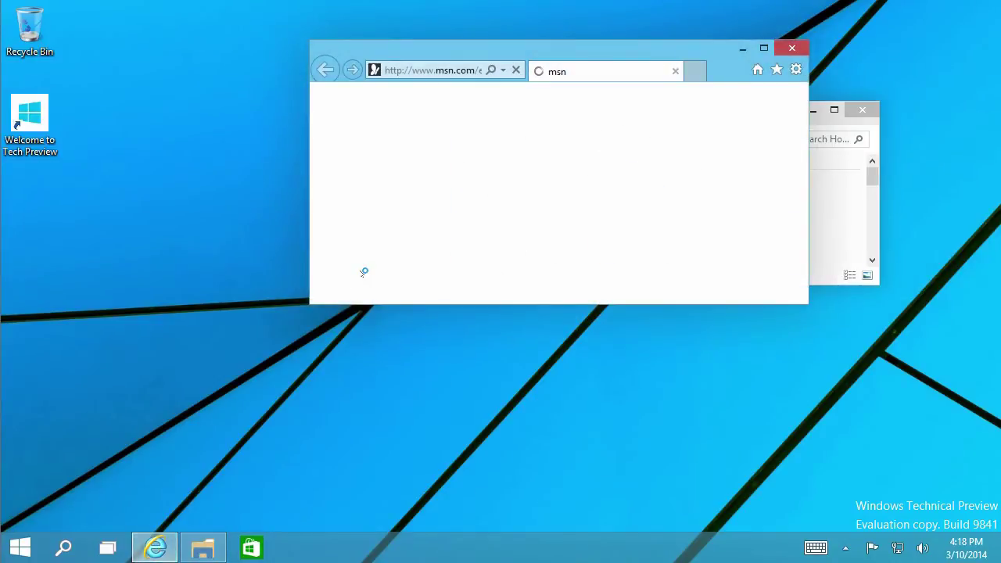
left_click(20, 548)
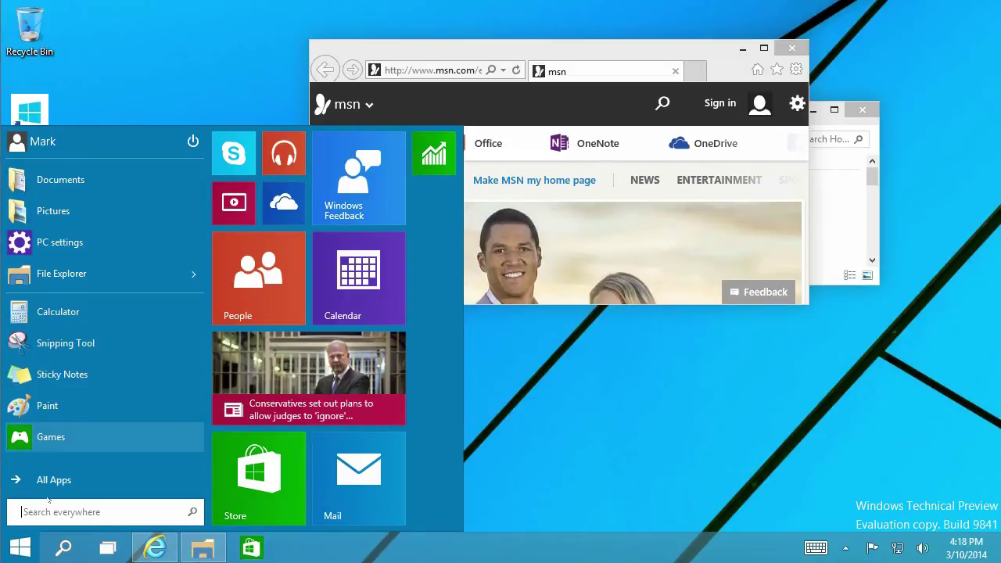
left_click(63, 408)
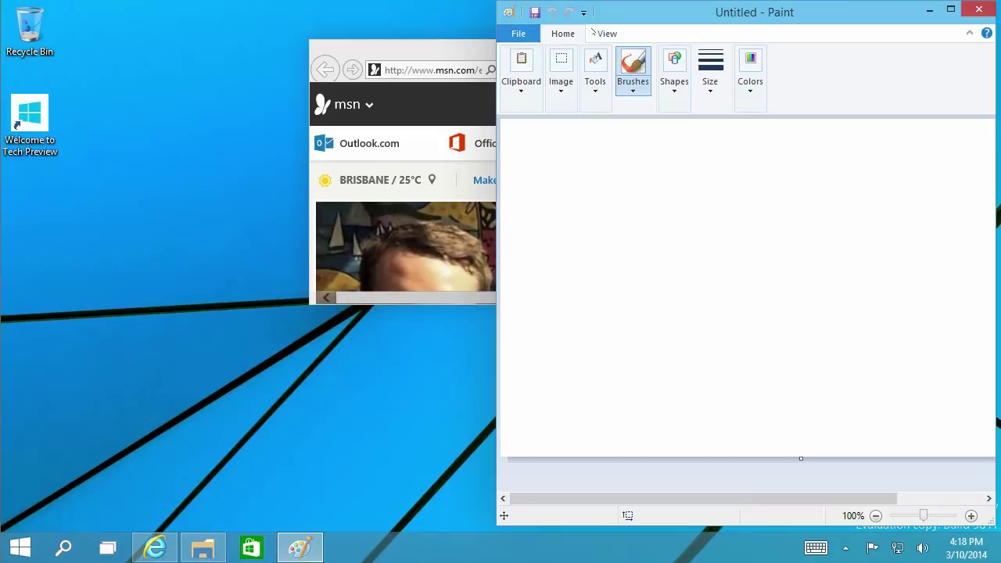
Snap Paint to the right half of the desktop and fill the left half with the suggested Internet Explorer window.
mouse_move(627, 17)
left_mouse_down()
mouse_move(572, 18)
mouse_move(699, 37)
mouse_move(1000, 50)
left_mouse_up()
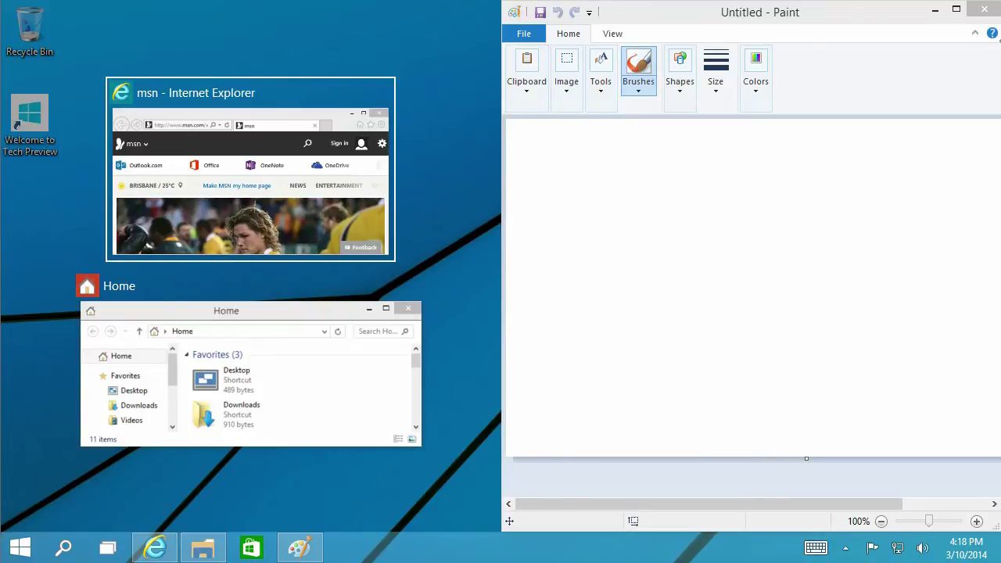
left_click(229, 93)
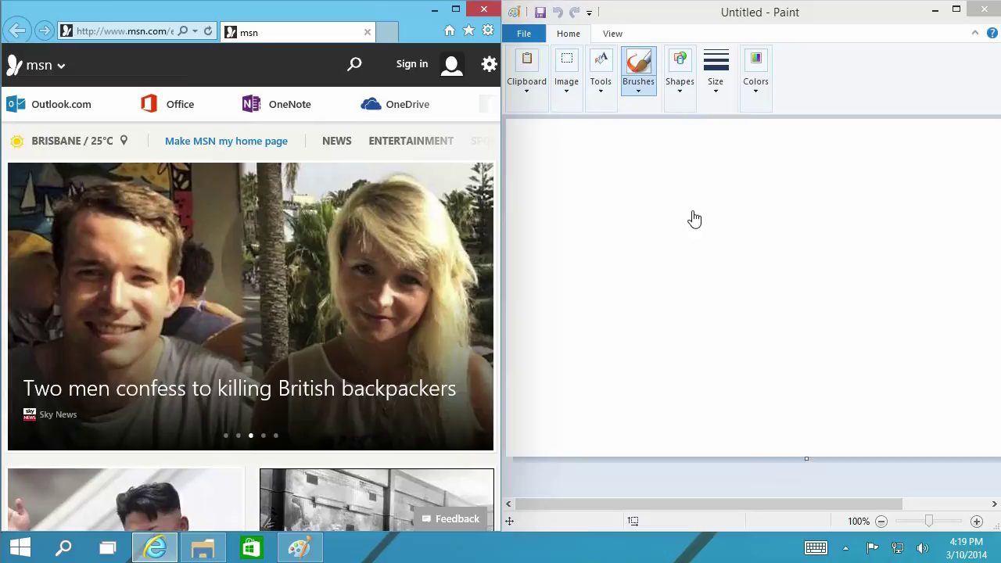
Close and reopen Internet Explorer, and snap Paint to the right half of the desktop again.
left_click(482, 9)
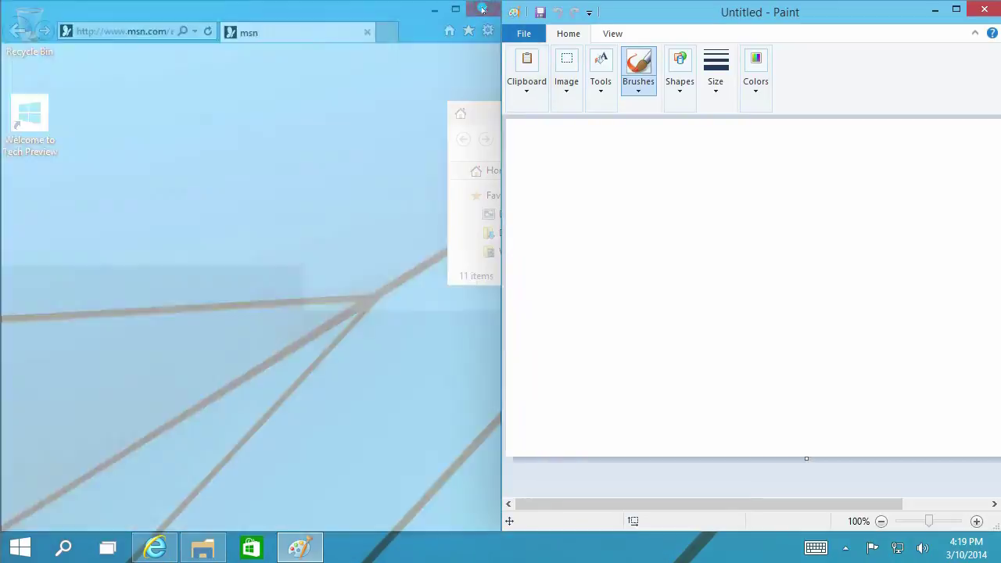
left_click(155, 548)
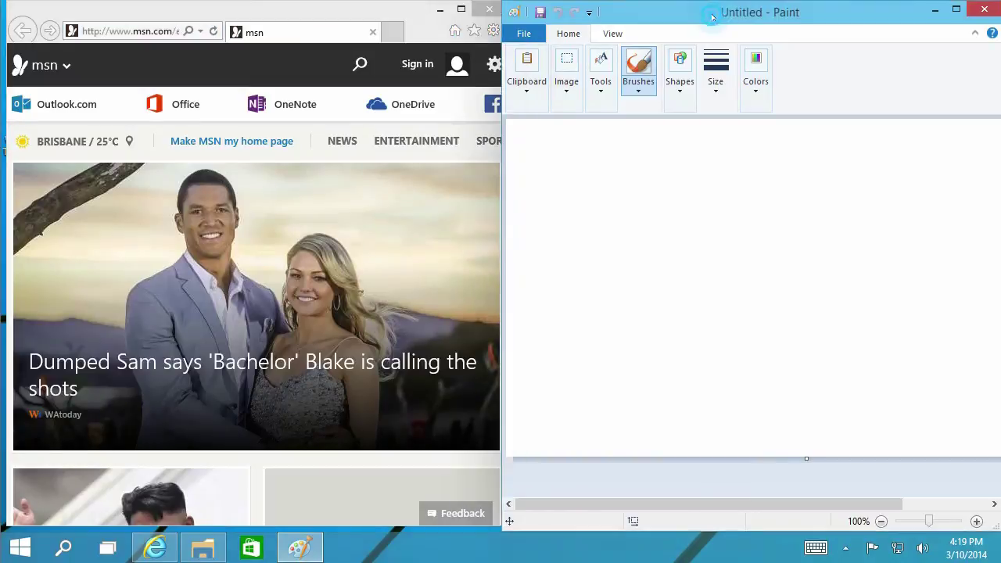
mouse_move(712, 21)
left_mouse_down()
mouse_move(406, 21)
mouse_move(999, 25)
mouse_move(995, 36)
left_mouse_up()
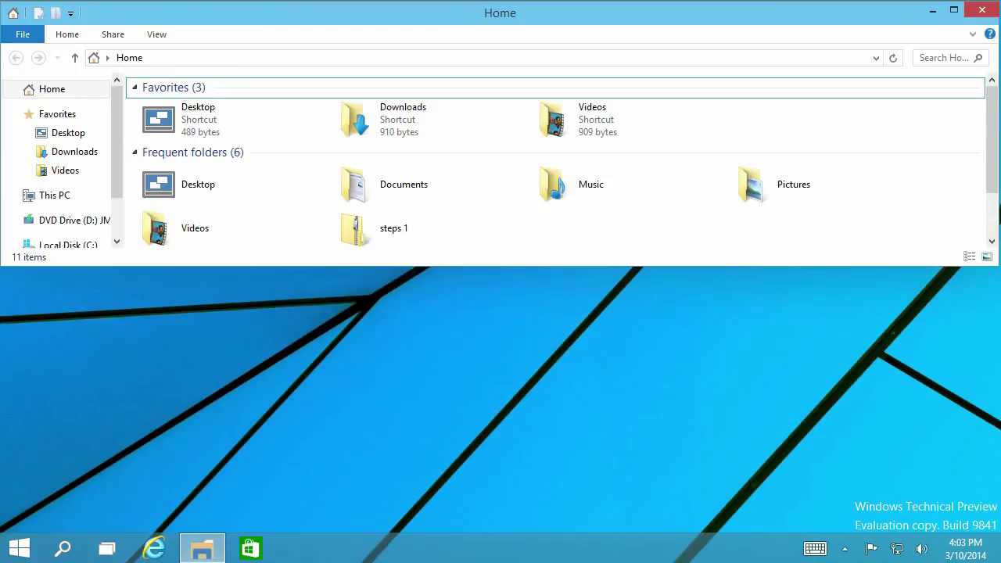
Snap the full-width Home window to the left, minimize it, and bring it back in the bottom-left quadrant.
left_click(524, 16)
key("super+Left")
key("super+Down")
key("super+Down")
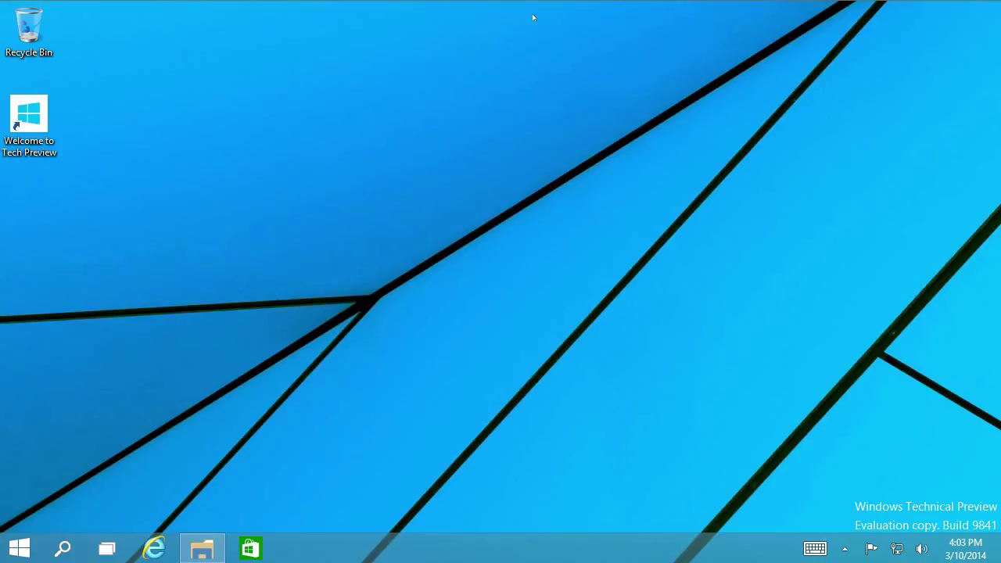
key("super+Up")
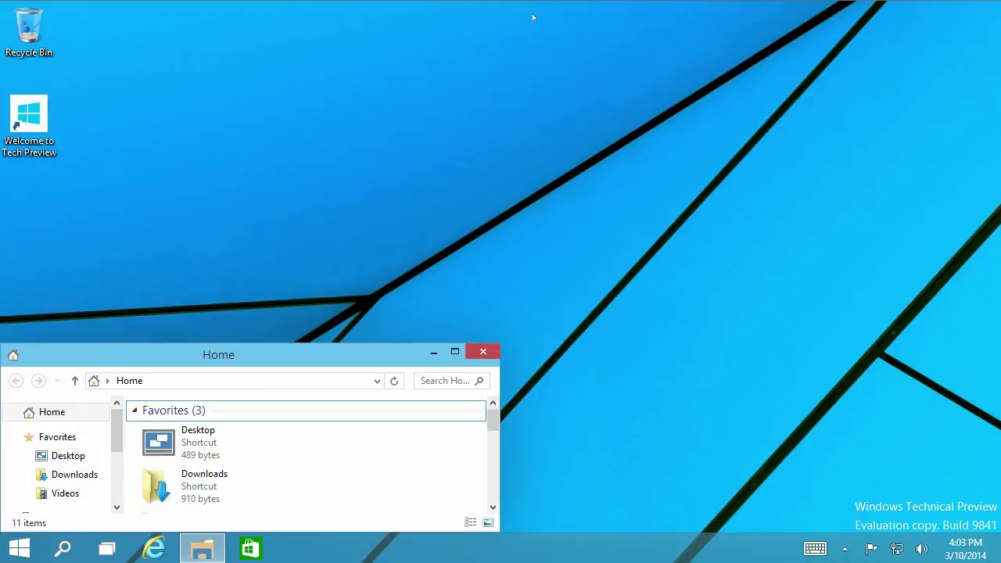
Shift the Home window through the upper, lower and right snap positions, and minimize it.
key("super+Up")
key("super+Down")
key("super+Right")
key("super+Down")
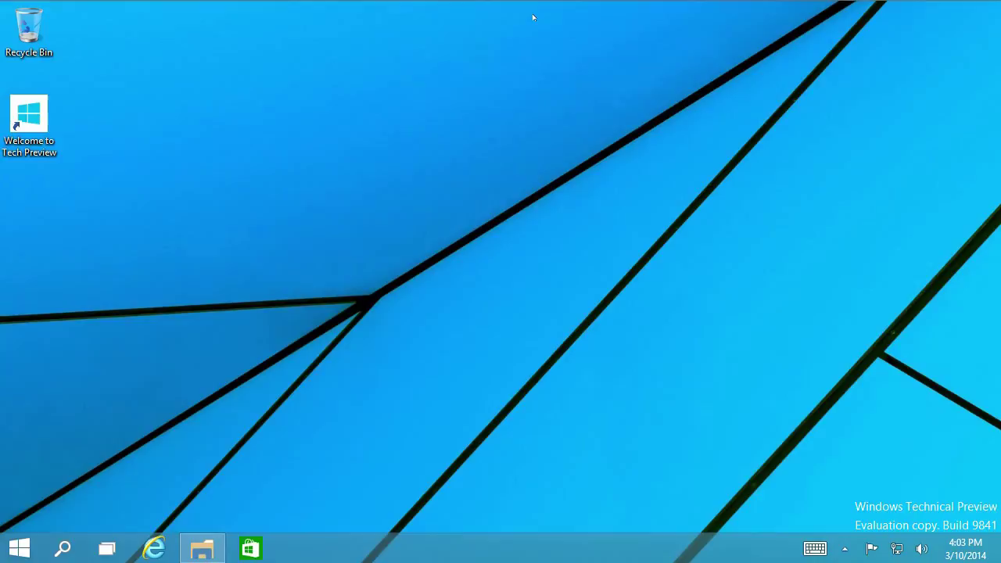
Maximize the minimized Home window and snap it full width along the bottom of the desktop.
key("super+Up")
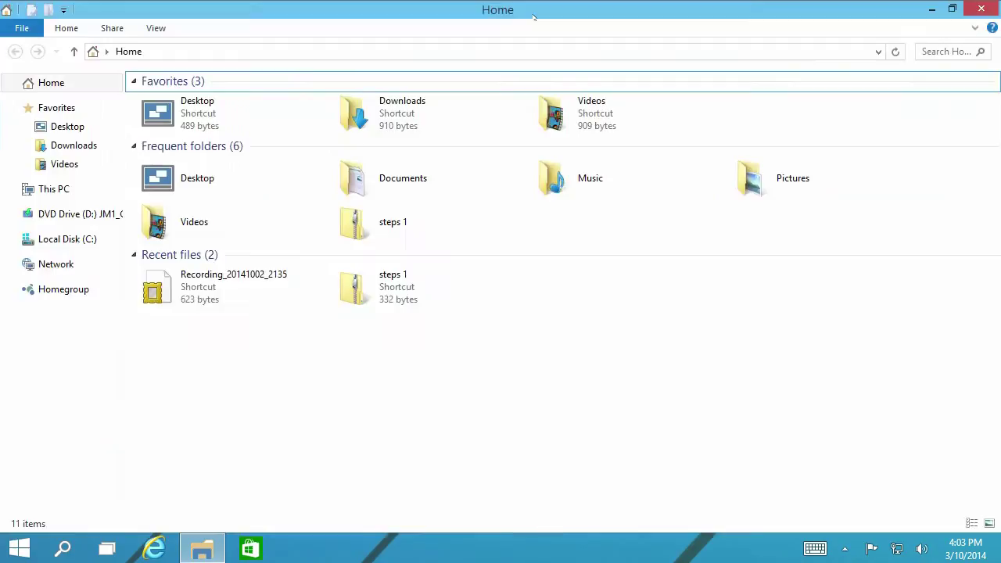
key("super+Up")
key("super+Down")
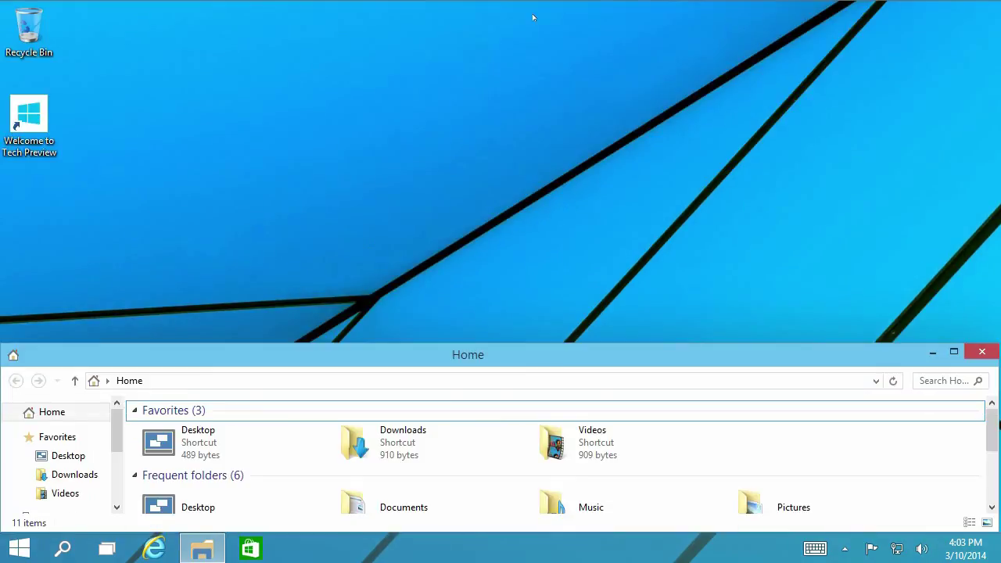